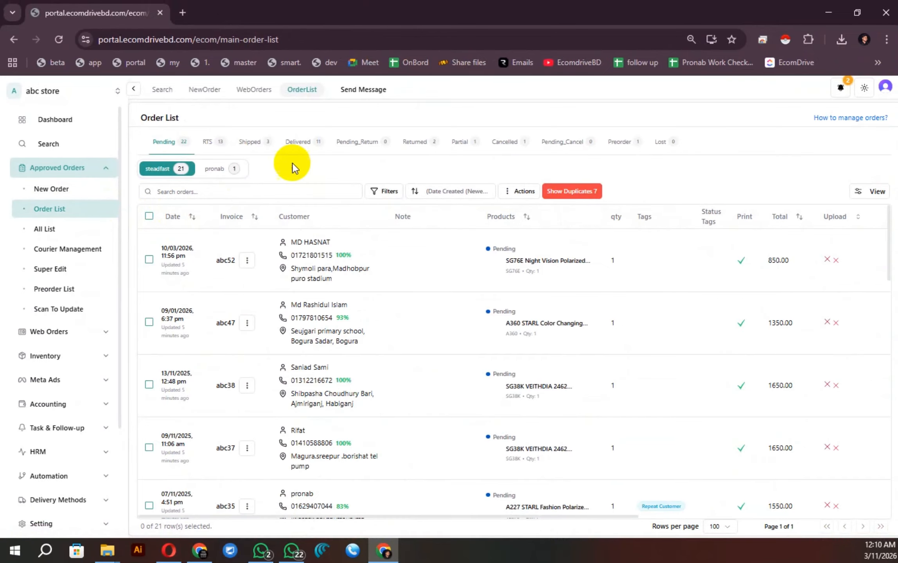
# Look through the pending steadfast orders and select all of them
pyautogui.scroll(-15, 252, 336)
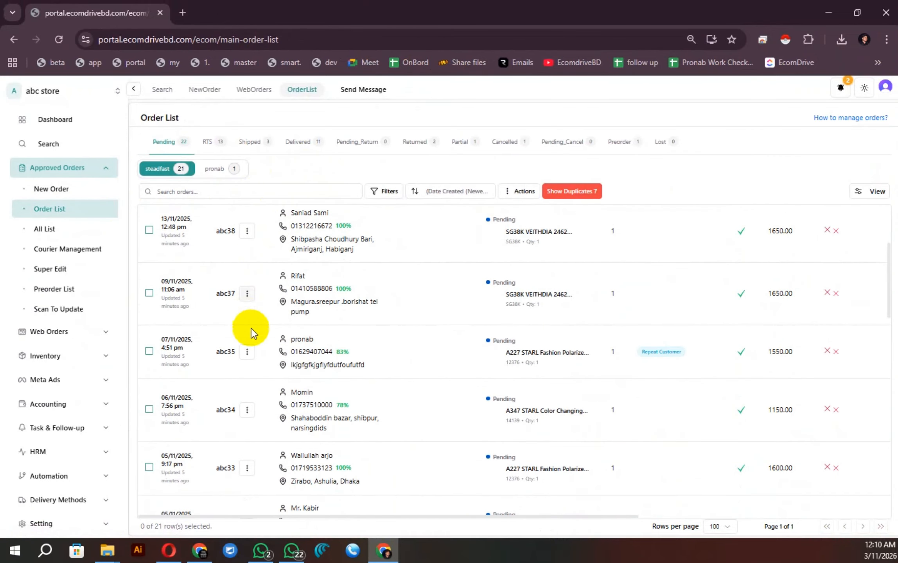
pyautogui.scroll(1, 257, 356)
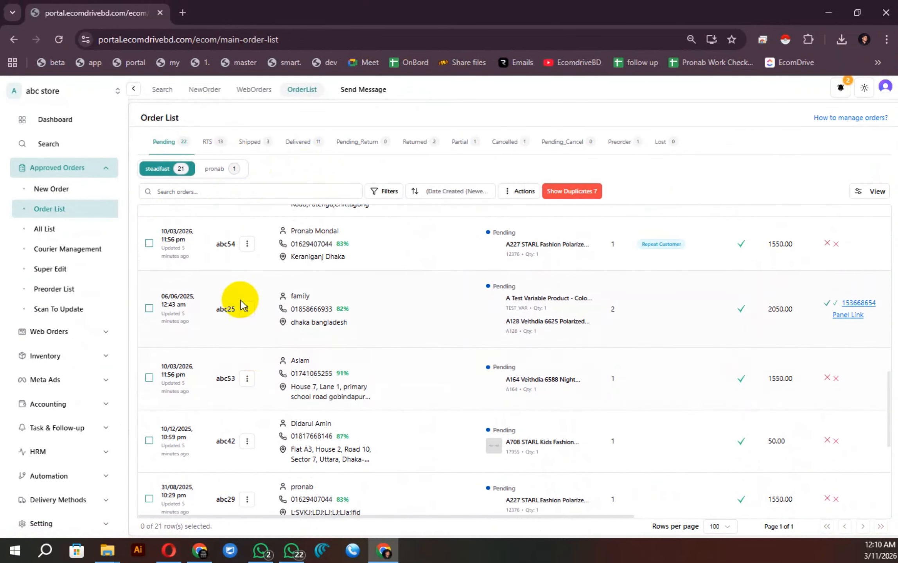
pyautogui.scroll(14, 270, 260)
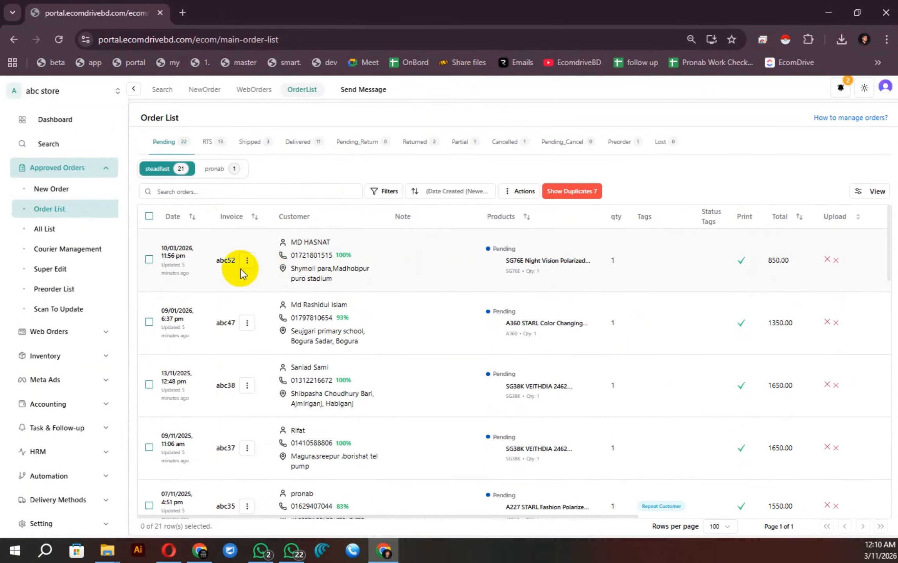
pyautogui.click(149, 216)
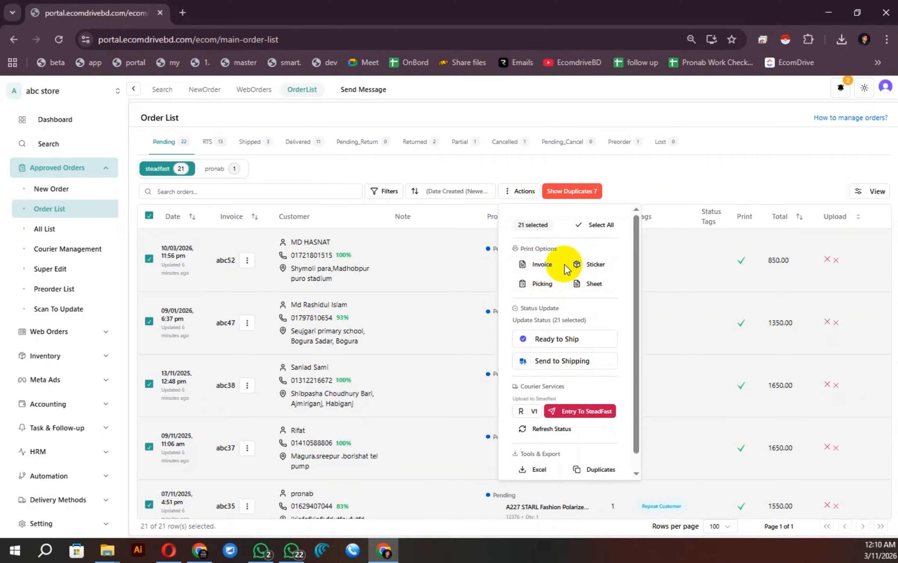
# Open a print preview of the selected orders' invoices grouped by SKU and look through its pages
pyautogui.click(543, 266)
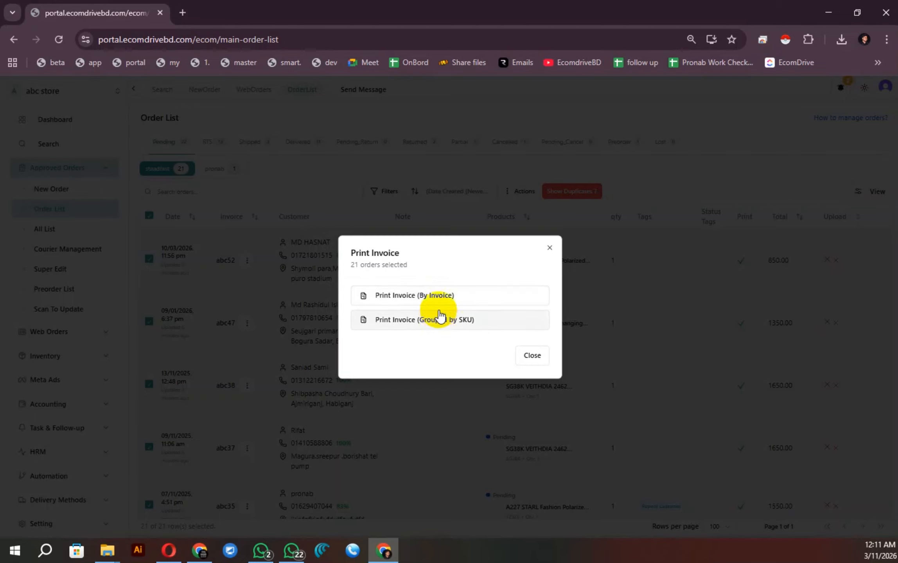
pyautogui.click(438, 321)
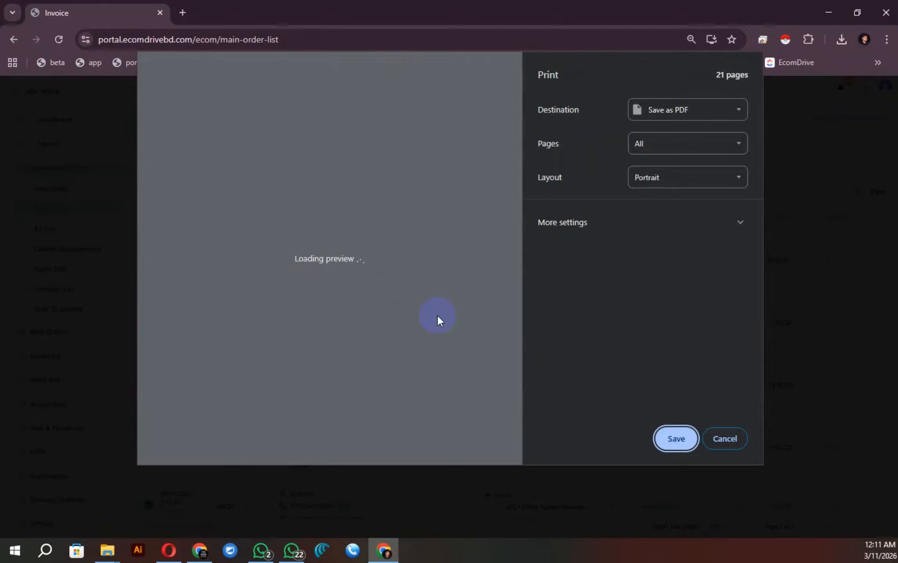
pyautogui.click(380, 261)
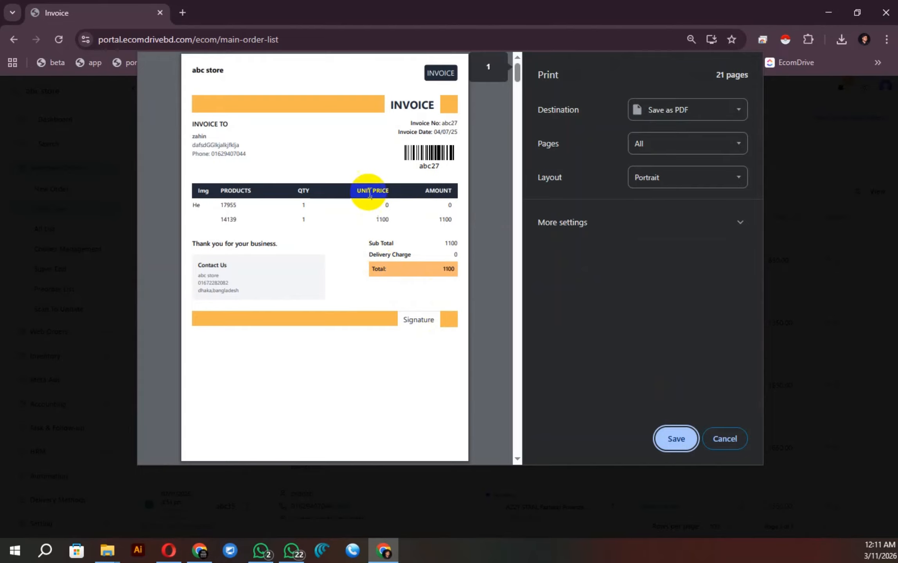
pyautogui.scroll(-15, 366, 194)
pyautogui.scroll(-5, 370, 192)
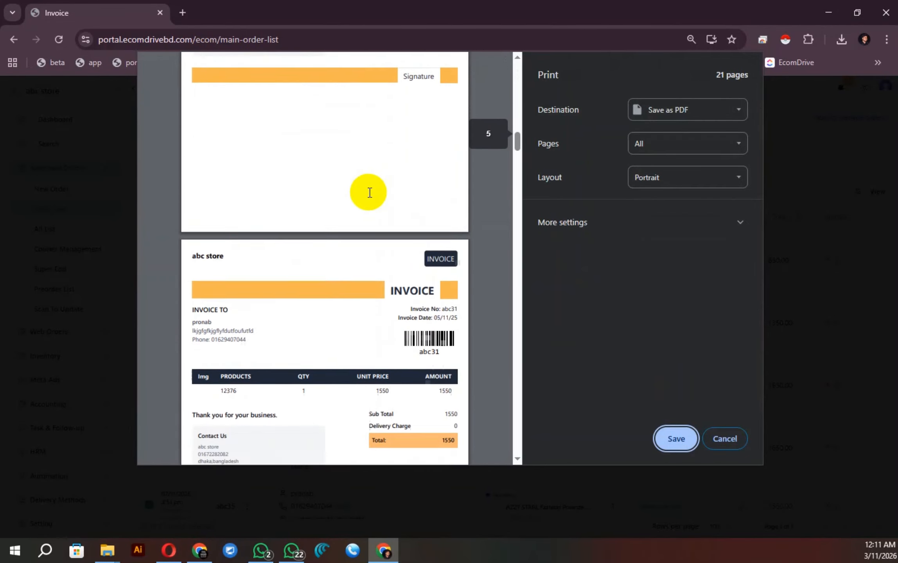
pyautogui.scroll(6, 369, 192)
pyautogui.scroll(15, 369, 193)
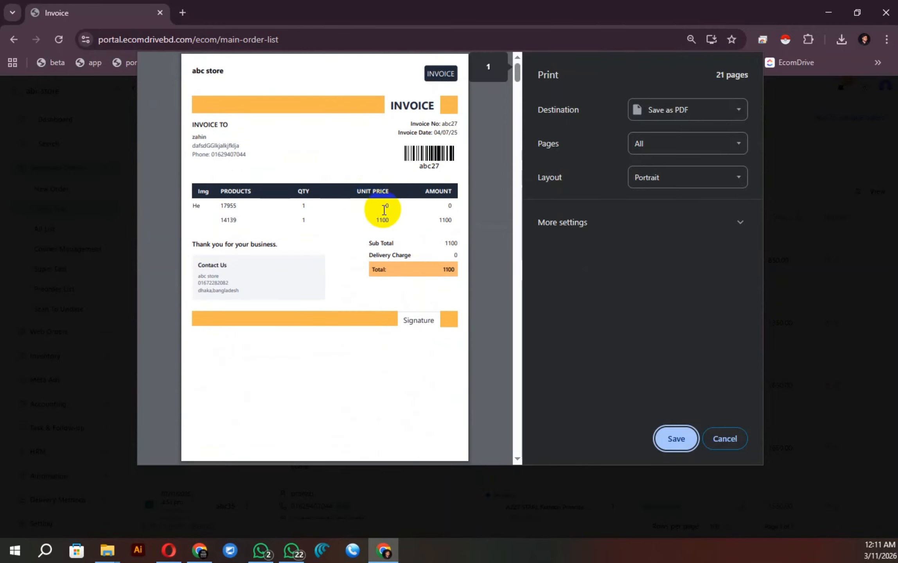
# Examine the additional print settings for the invoices, cancel the print and close the Print Invoice dialog
pyautogui.click(658, 223)
pyautogui.scroll(-1, 671, 263)
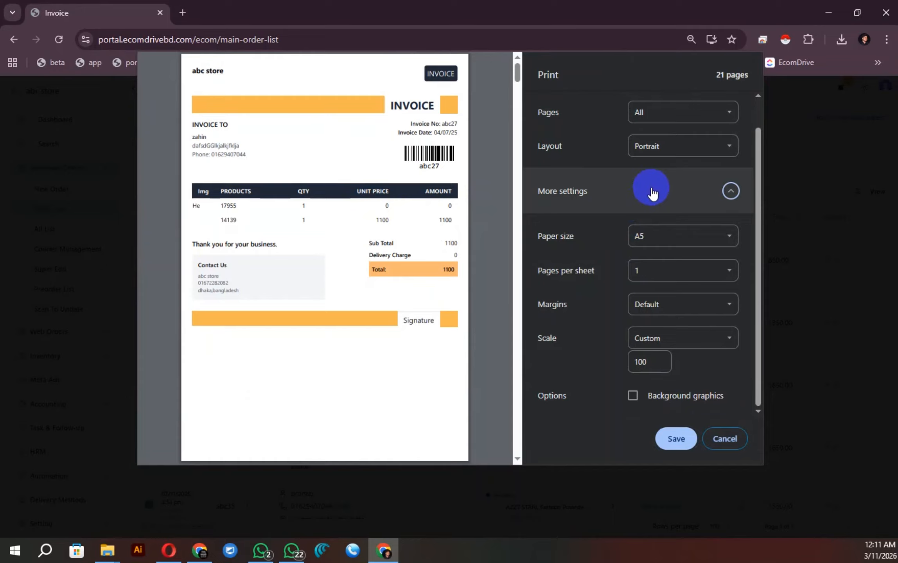
pyautogui.scroll(1, 652, 210)
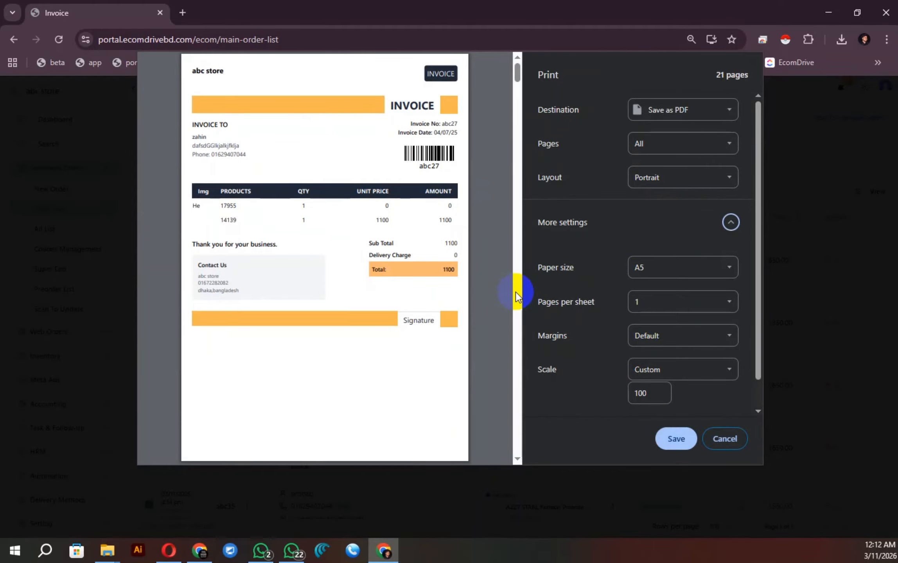
pyautogui.click(724, 438)
pyautogui.click(548, 248)
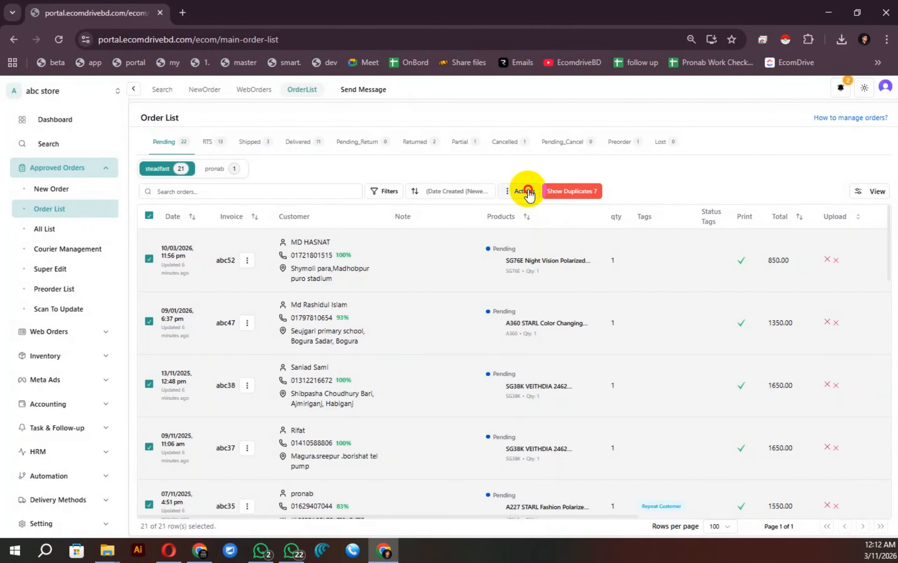
# Open the sticker printing options for the selected orders and read the red notice listing invoice numbers
pyautogui.click(522, 191)
pyautogui.click(595, 264)
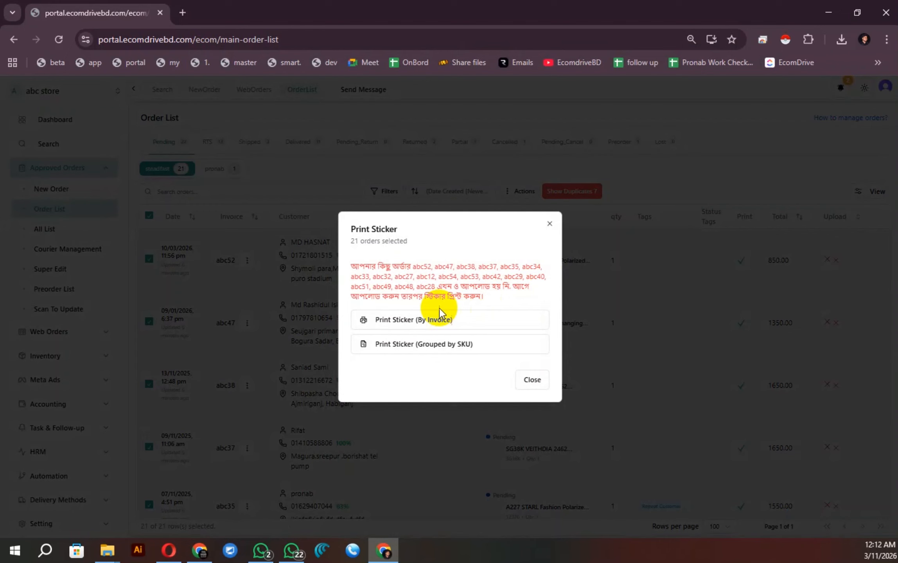
pyautogui.moveTo(346, 263); pyautogui.dragTo(494, 306)
pyautogui.click(492, 301)
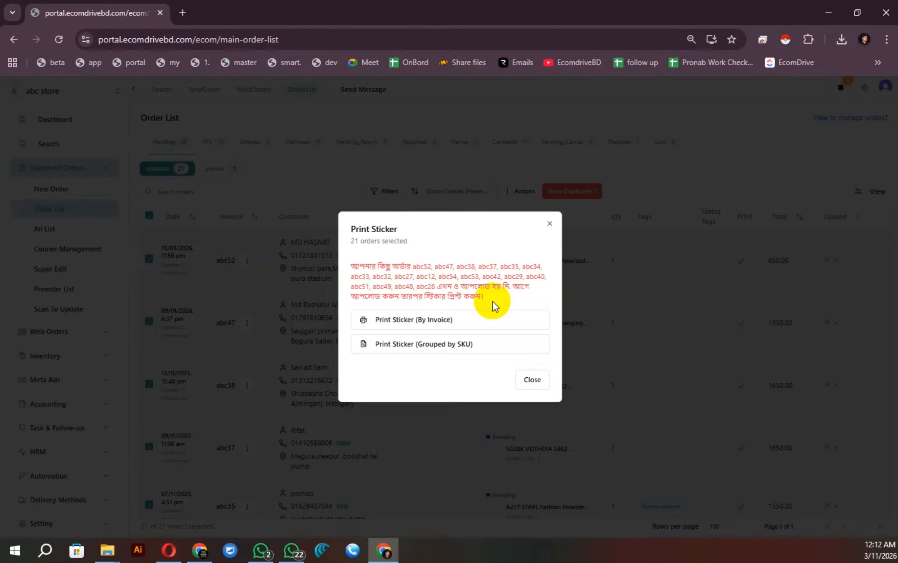
pyautogui.moveTo(416, 267); pyautogui.dragTo(489, 299)
pyautogui.click(489, 300)
# Preview the stickers printed by invoice, look through the pages, and close the preview and sticker dialog without saving
pyautogui.click(452, 322)
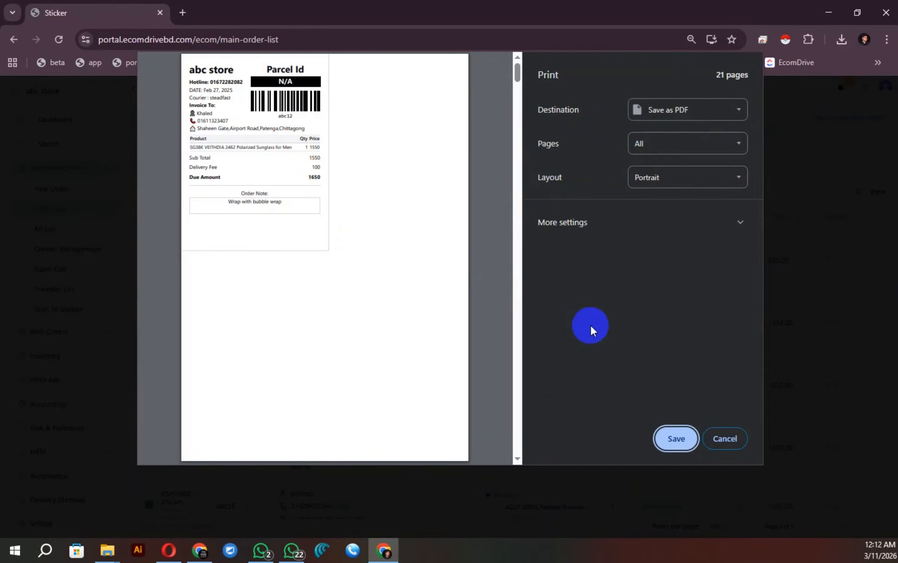
pyautogui.scroll(-20, 293, 166)
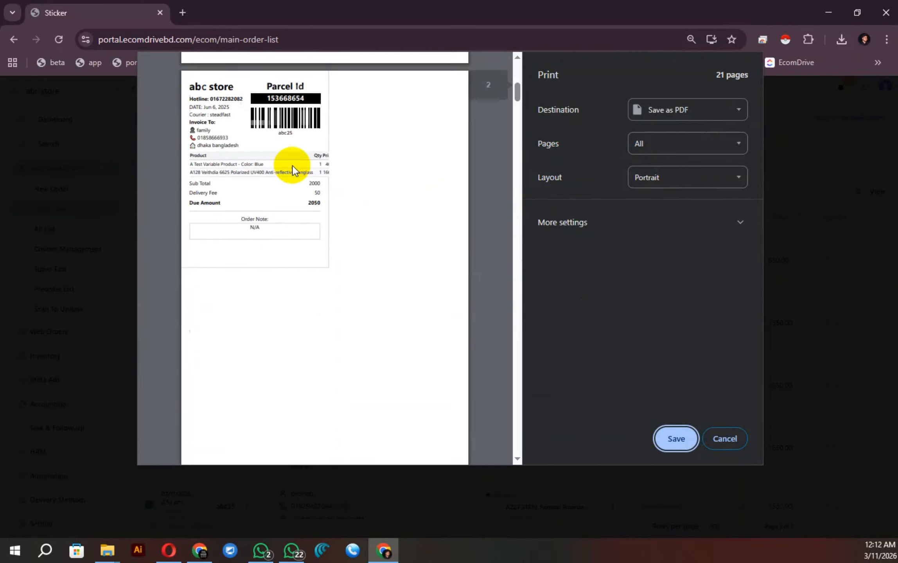
pyautogui.scroll(-6, 418, 250)
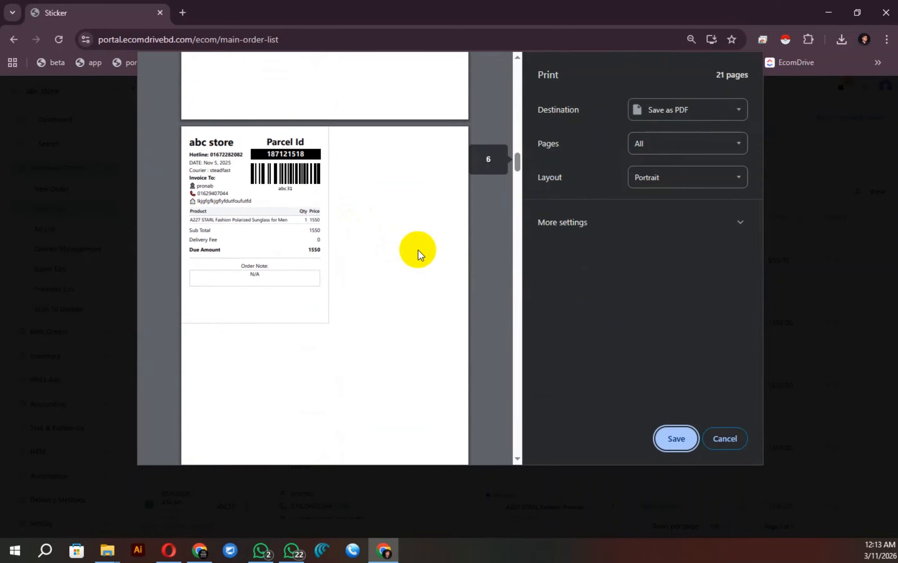
pyautogui.click(725, 440)
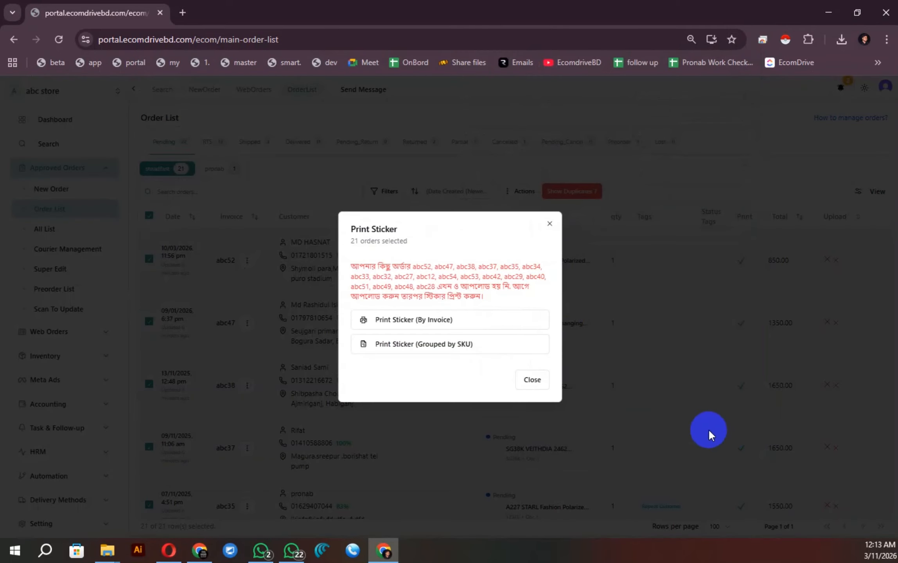
pyautogui.click(547, 224)
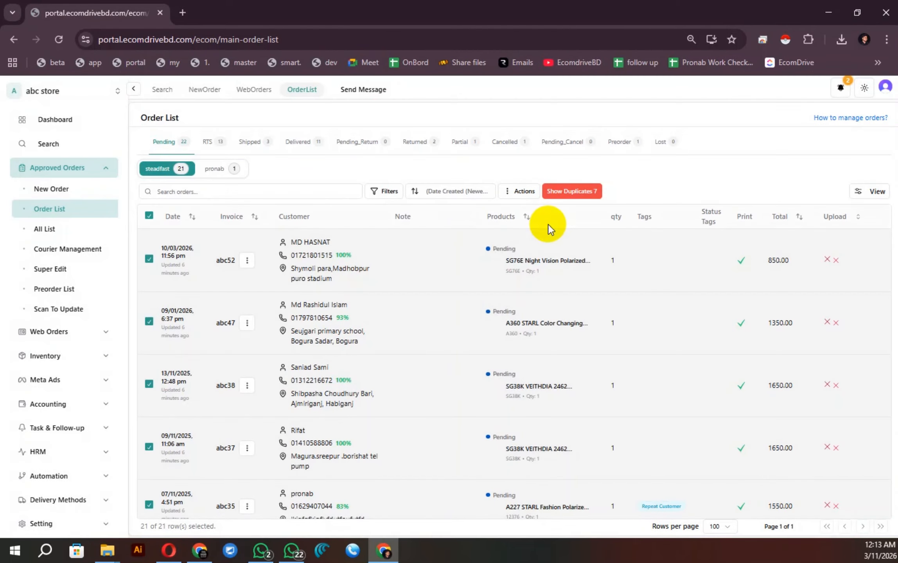
# Preview the delivery sheet for the selected orders, check both pages, and cancel the print
pyautogui.click(520, 191)
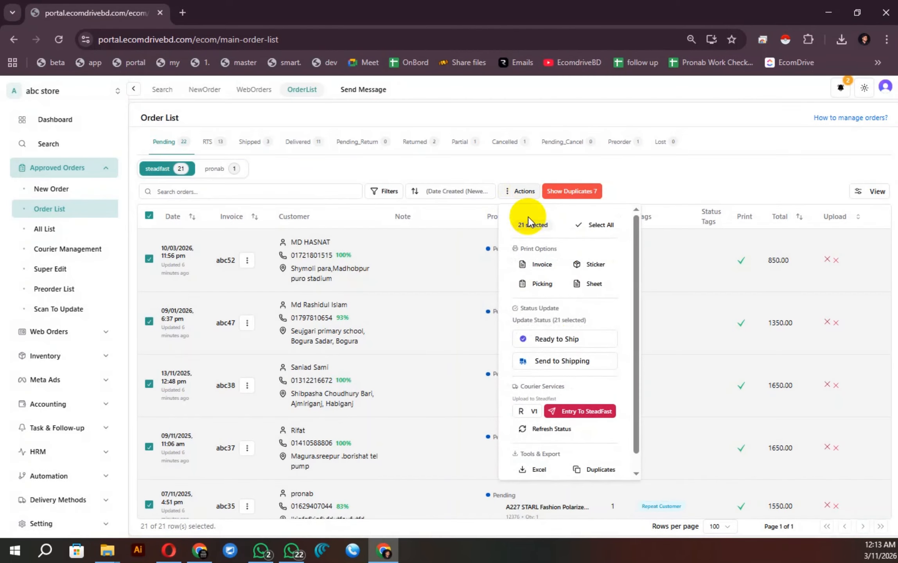
pyautogui.click(594, 285)
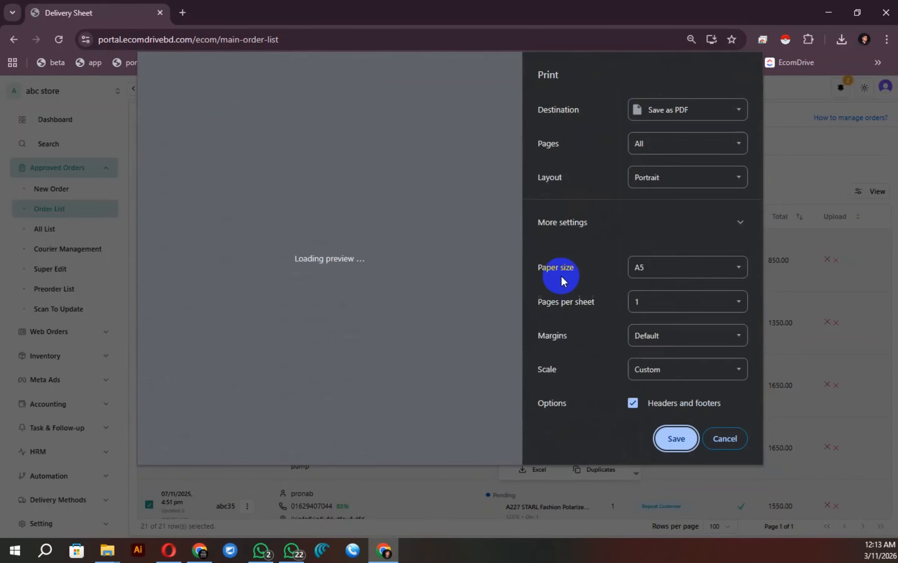
pyautogui.scroll(-8, 387, 243)
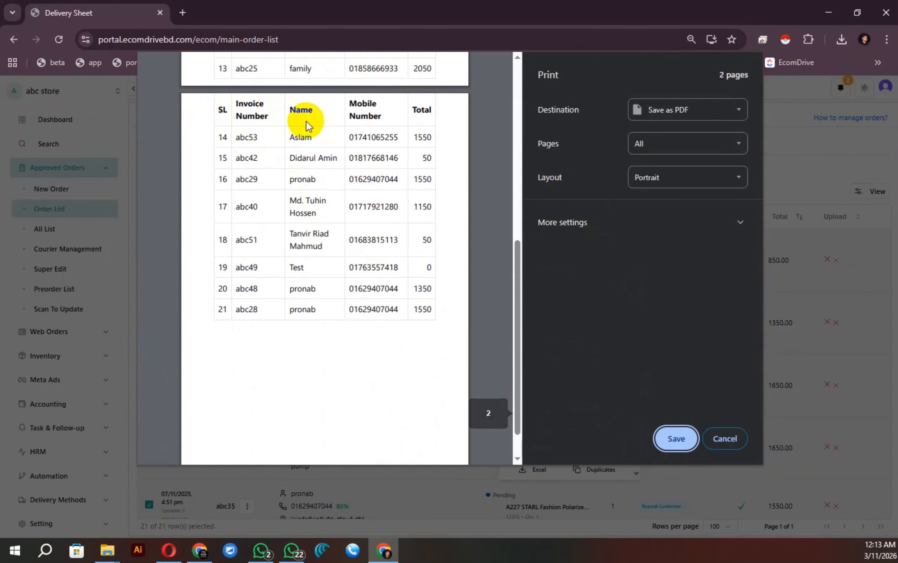
pyautogui.click(714, 430)
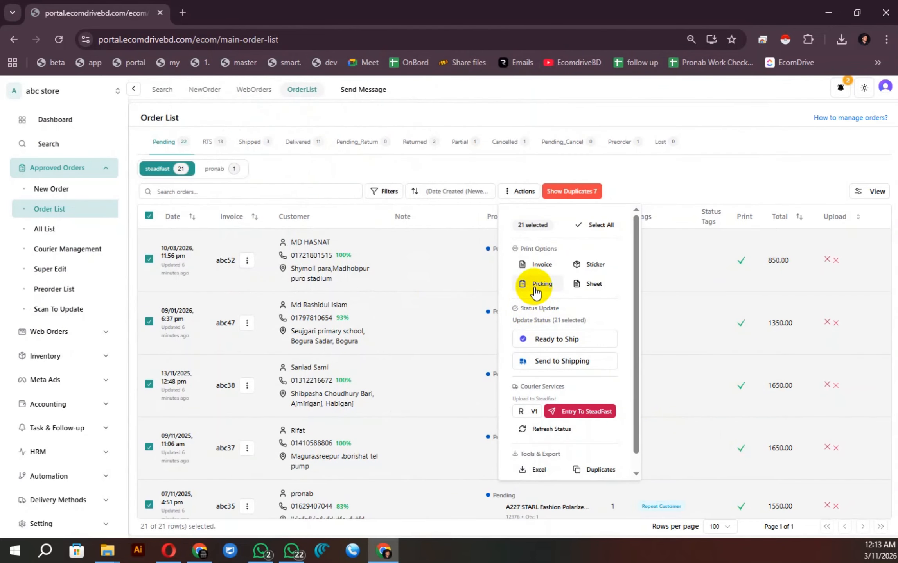
# Generate the printable picking list for the selected orders
pyautogui.click(535, 291)
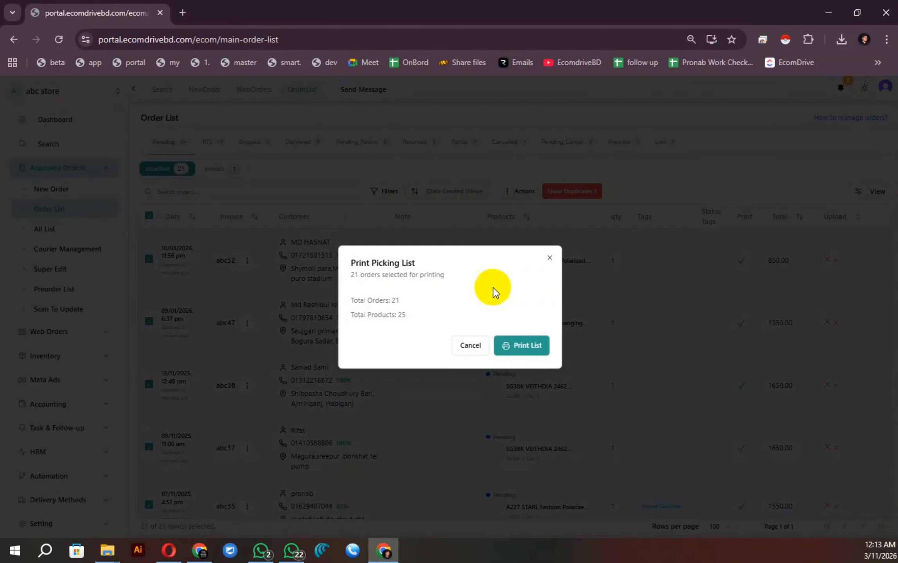
pyautogui.click(518, 345)
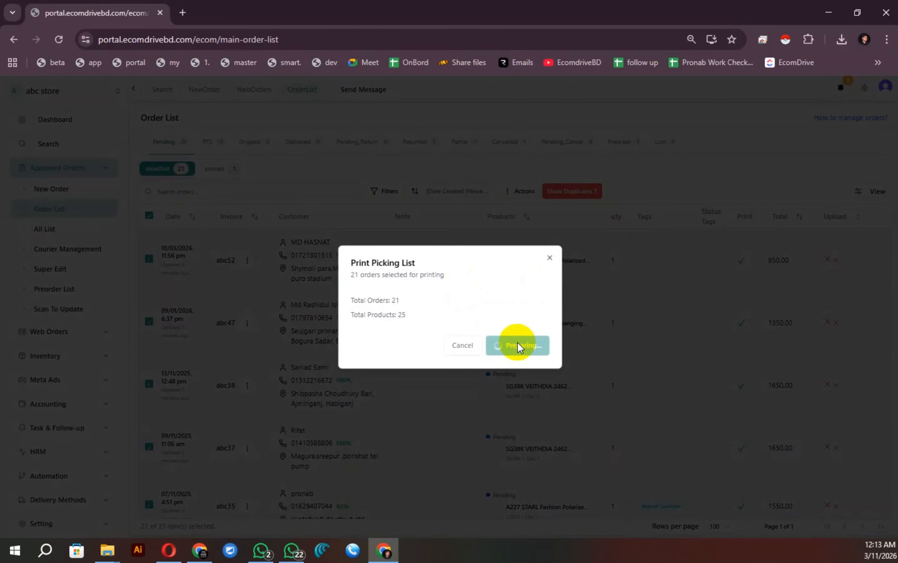